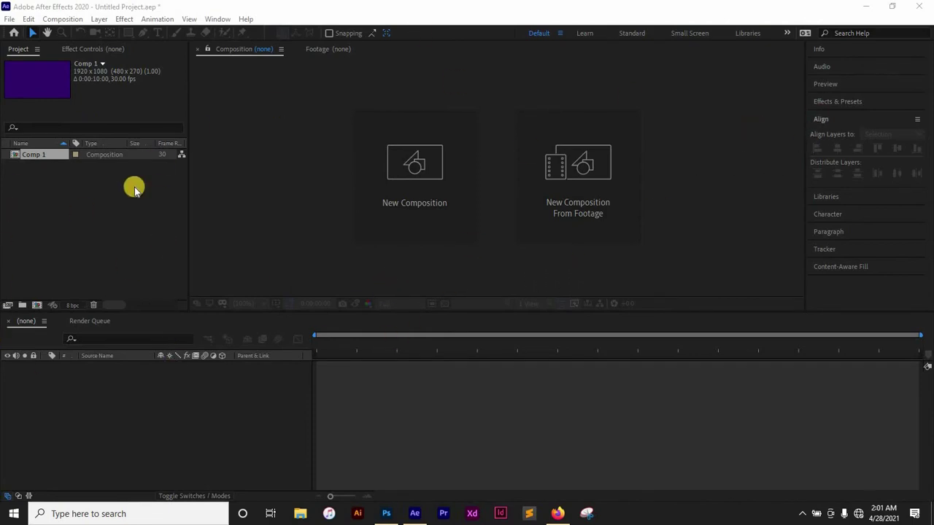
Make a new 1920x1080, 30 fps, 10-second comp called 'progress bar' on a Deep Purple background.
click(420, 186)
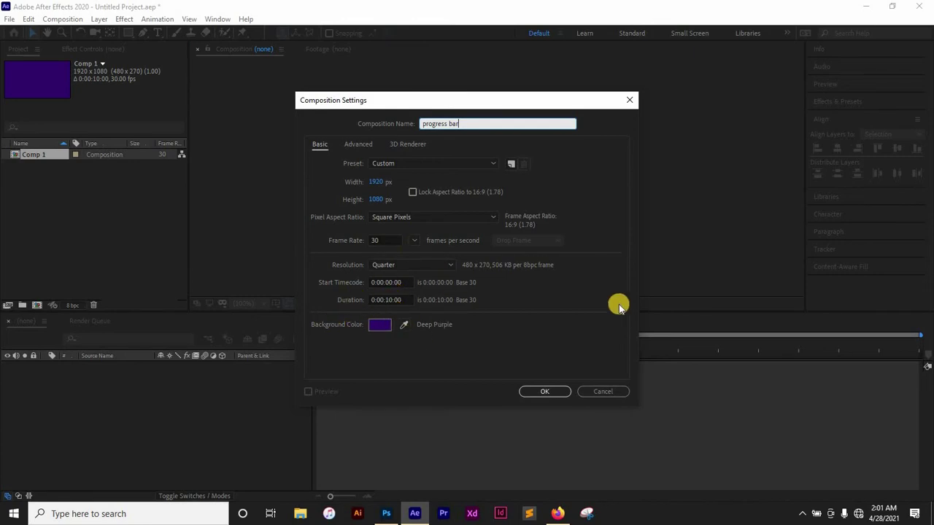
click(548, 394)
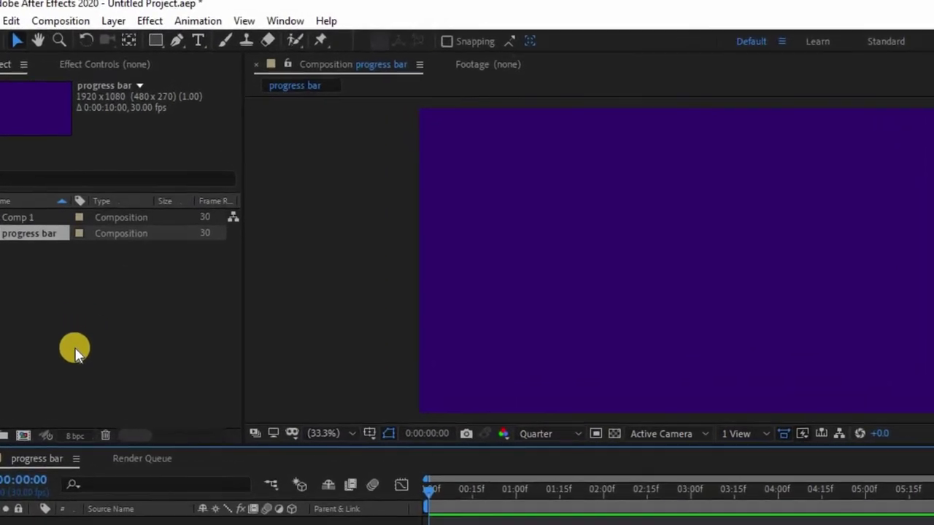
Choose the Pen tool and set the shape fill to None, keeping the 75 px yellow stroke.
click(167, 38)
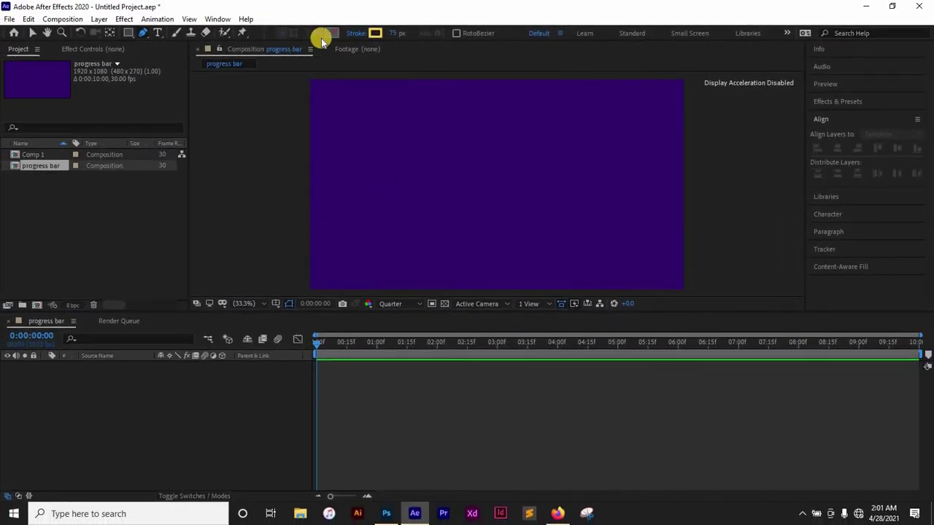
click(333, 34)
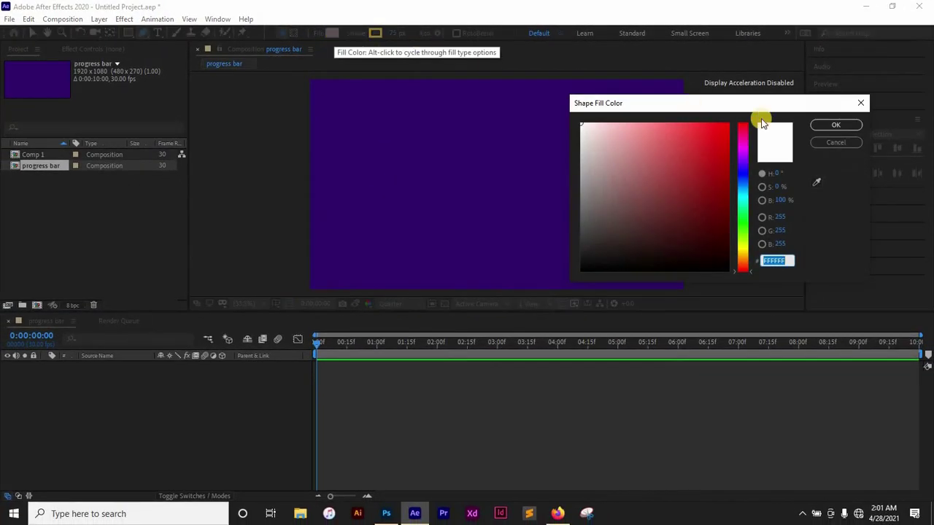
click(835, 145)
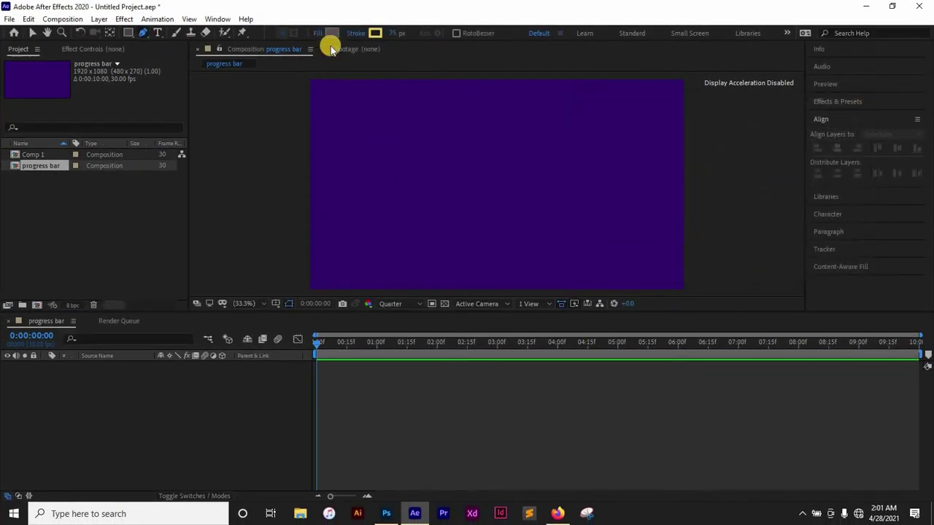
click(308, 33)
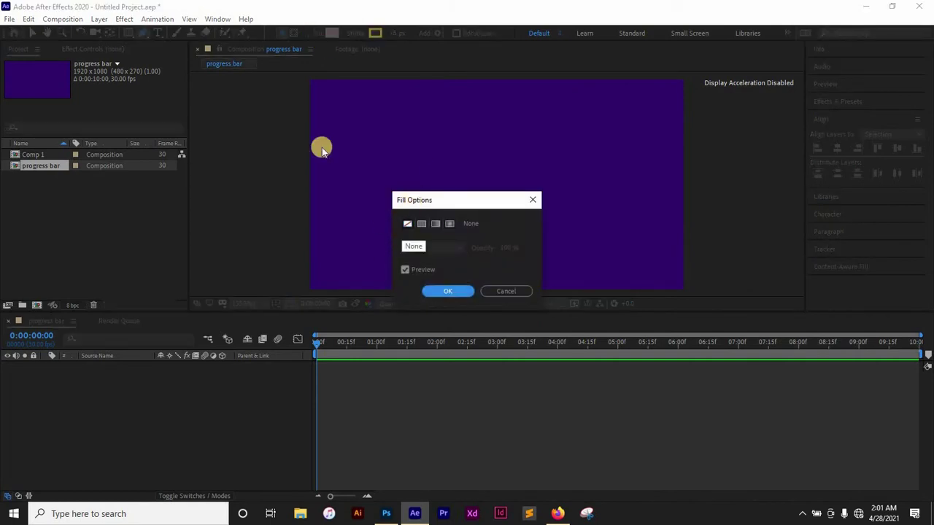
click(316, 38)
click(504, 290)
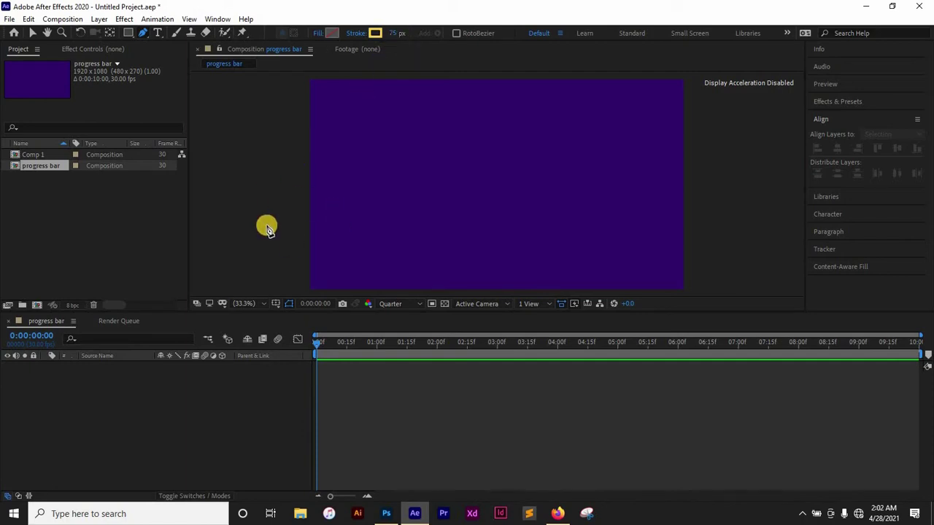
Draw a two-point horizontal yellow bar across the canvas and start renaming its layer to holder.
click(368, 193)
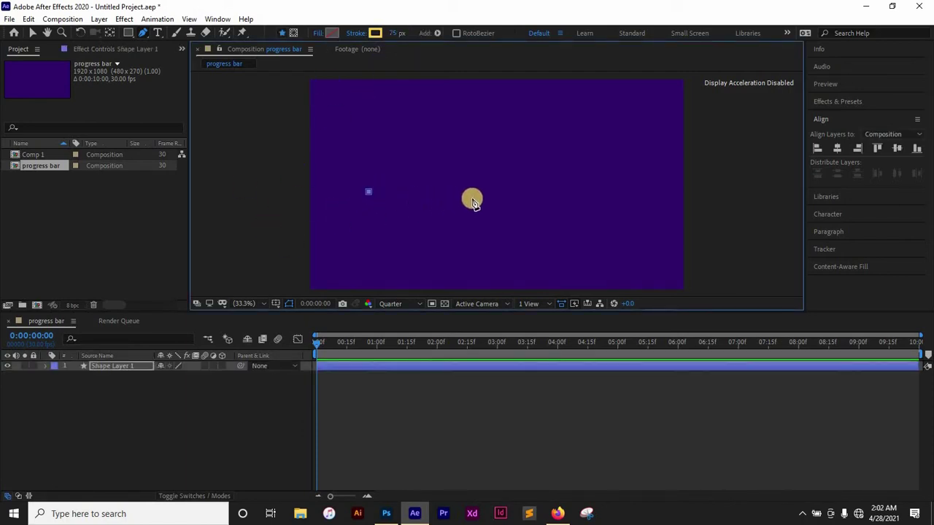
click(596, 191)
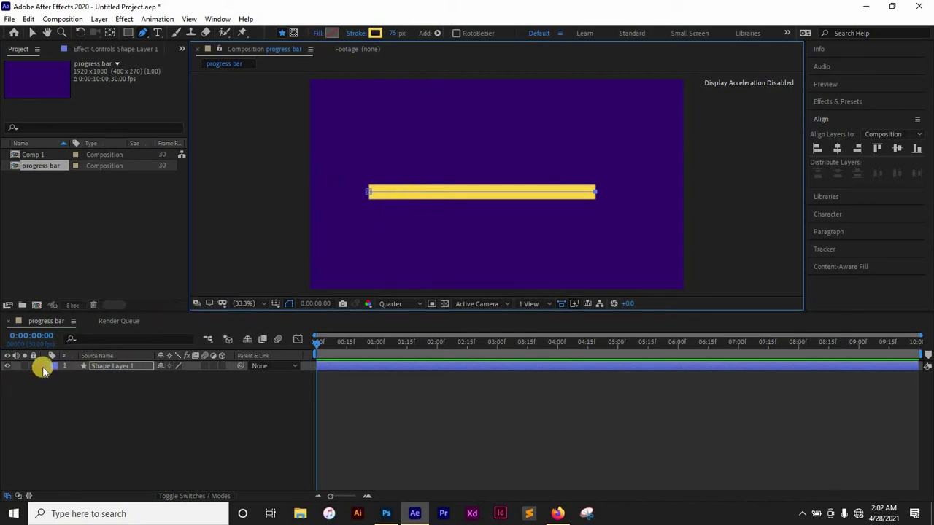
right_click(99, 369)
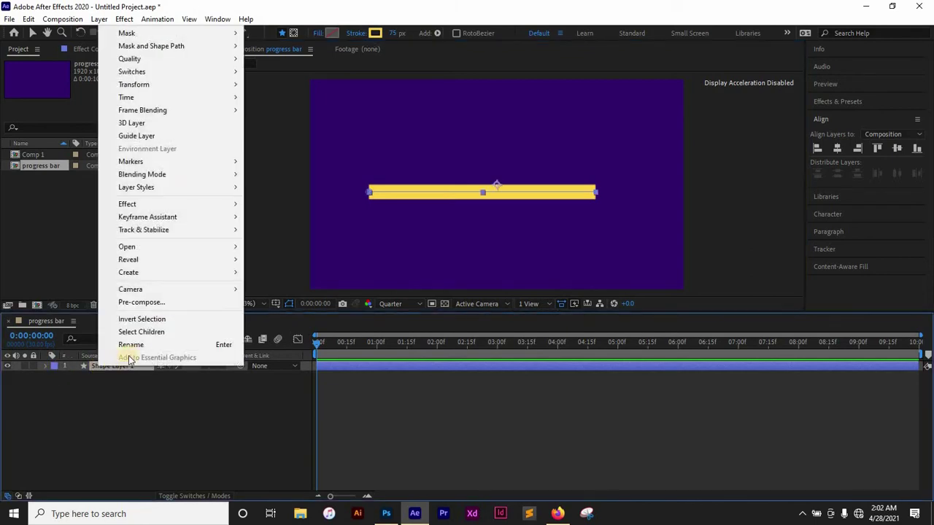
click(127, 344)
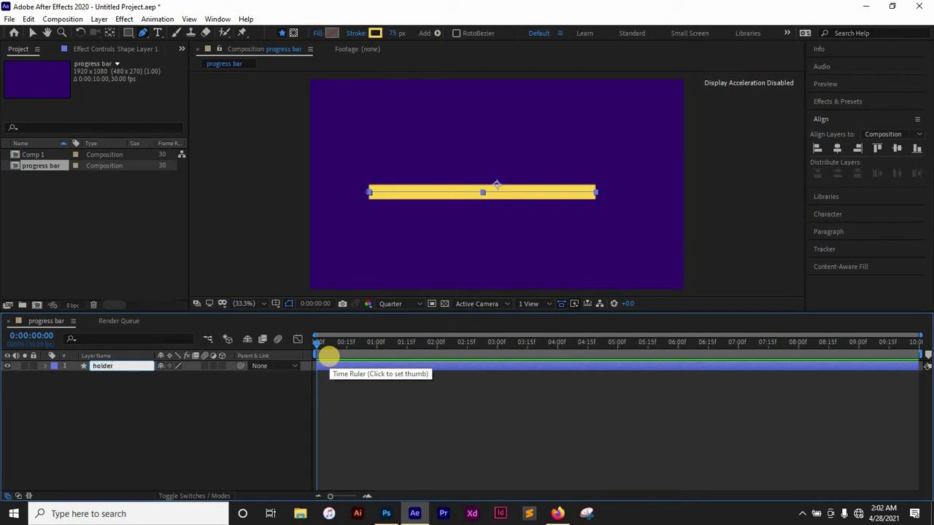
Confirm the holder name and set Contents > Shape 1 > Stroke 1 Line Cap to Round Cap.
click(330, 358)
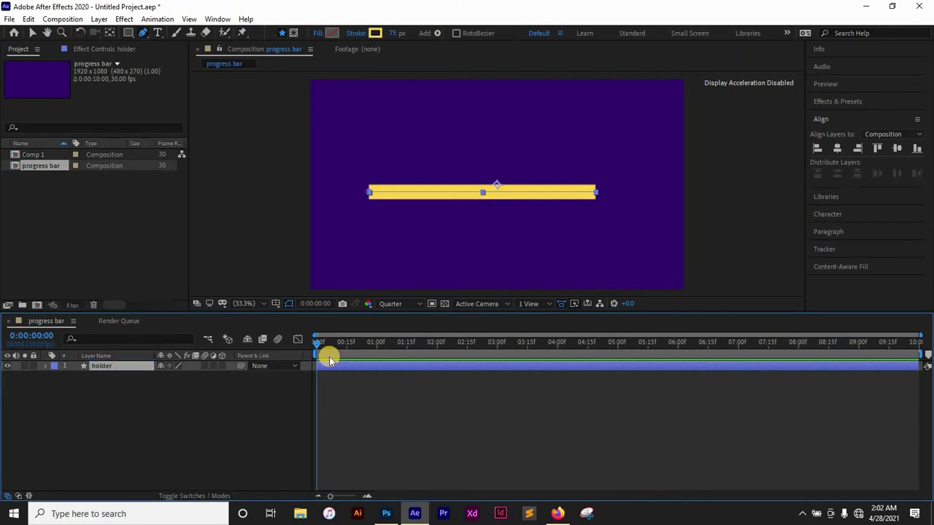
click(47, 367)
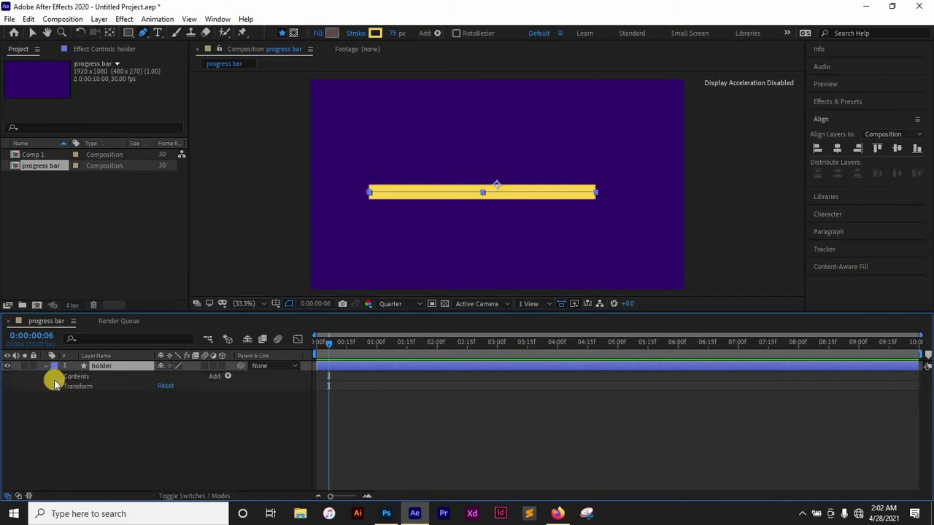
click(56, 378)
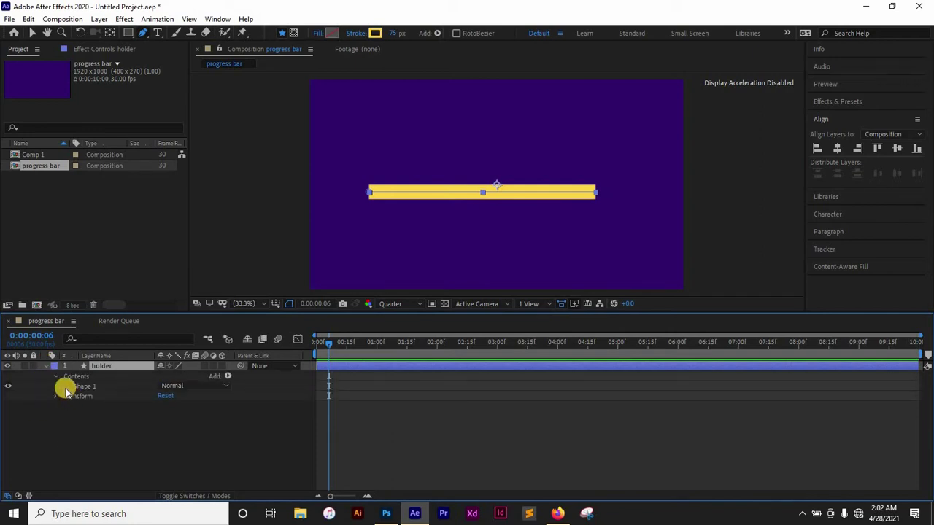
click(66, 386)
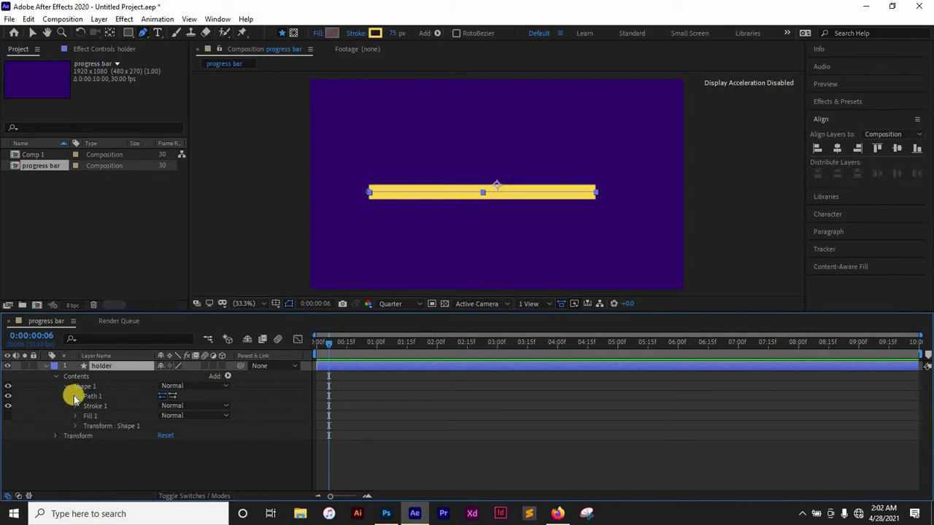
click(75, 398)
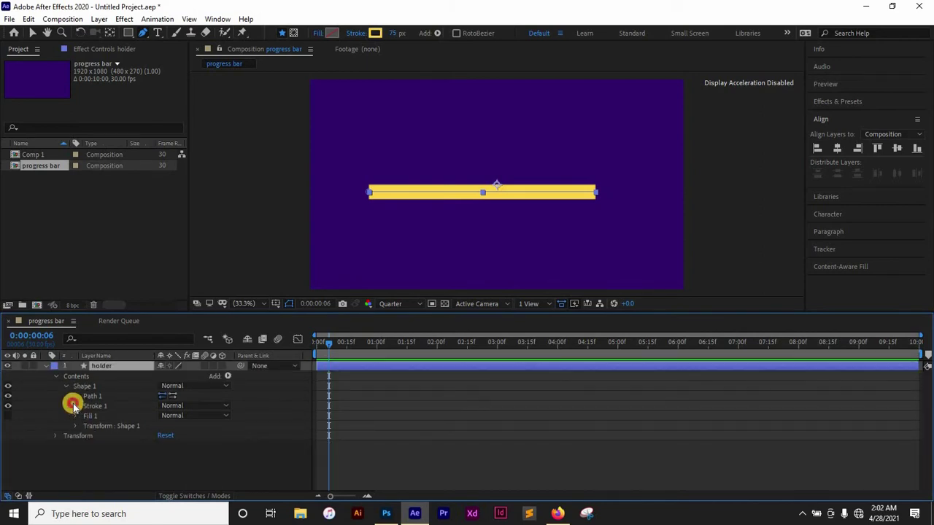
click(73, 406)
scroll(73, 408, down, 1)
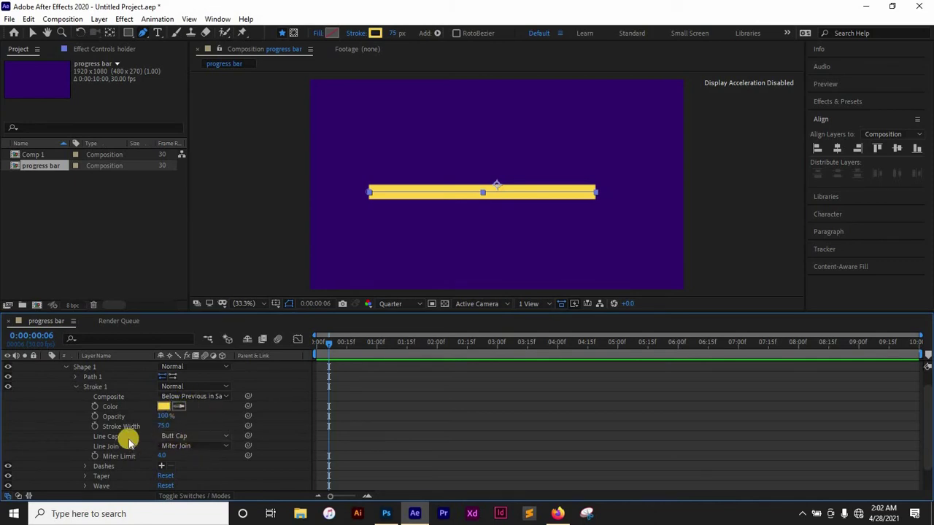
click(207, 437)
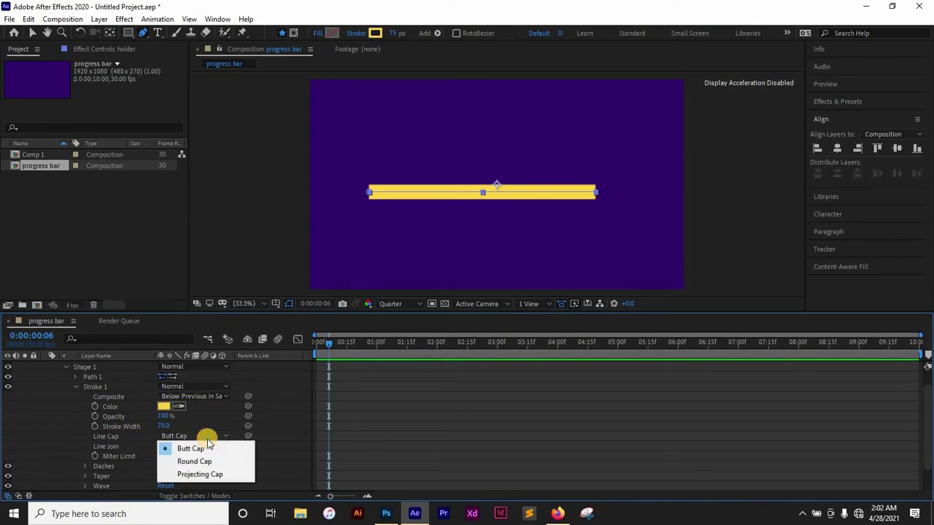
click(204, 463)
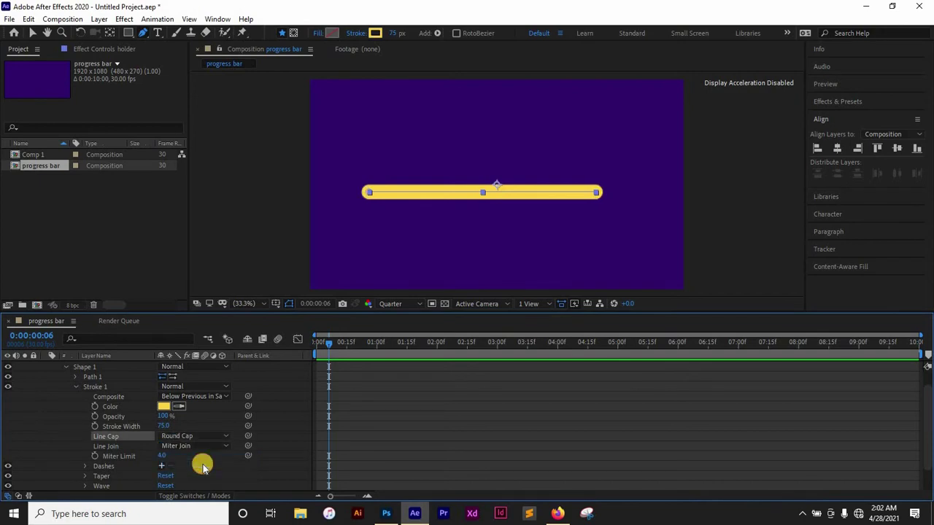
scroll(40, 374, up, 2)
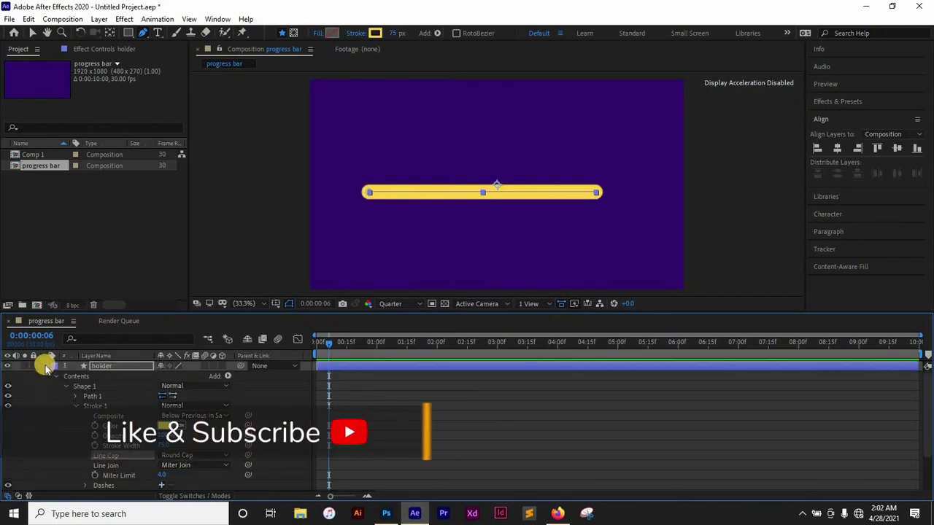
click(45, 366)
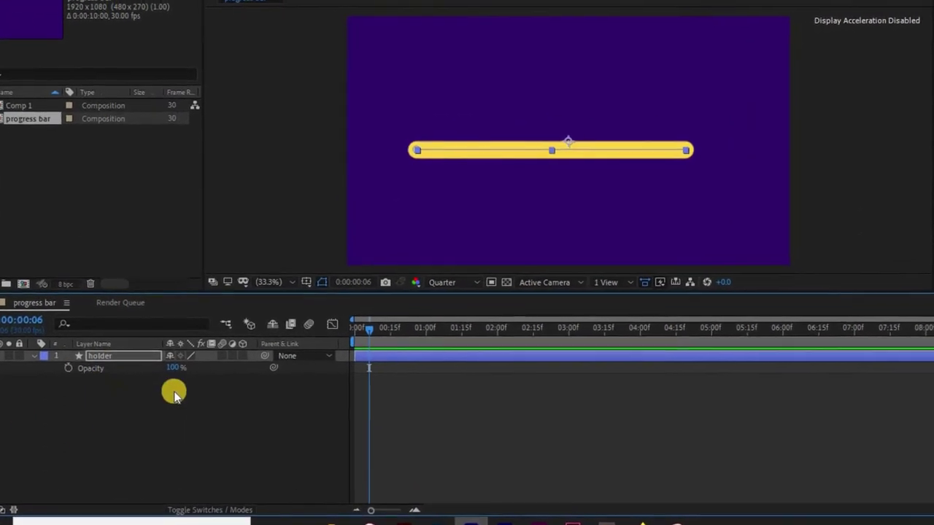
Lower the holder layer's Opacity to 20% and duplicate the layer.
drag(186, 359, 125, 365)
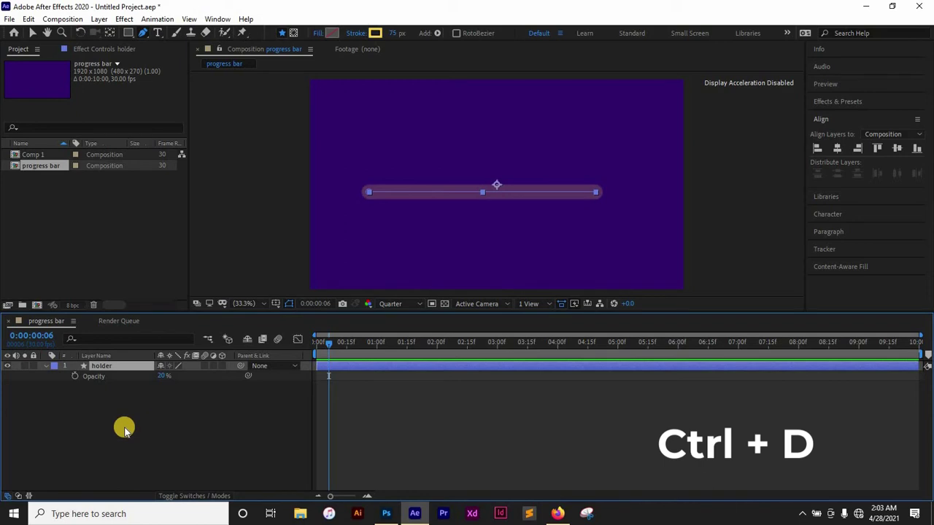
key(ctrl+d)
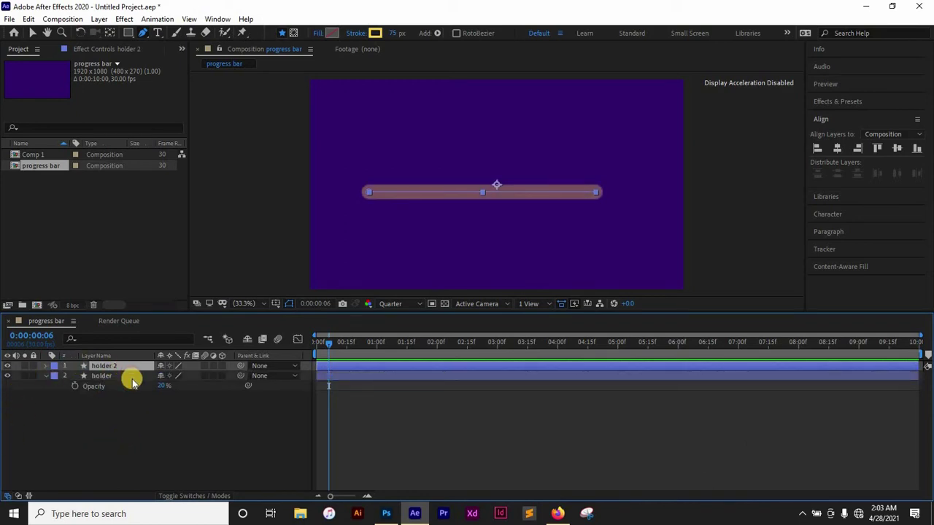
Rename the duplicate layer above holder to 'progress bar'.
key(Return)
right_click(111, 374)
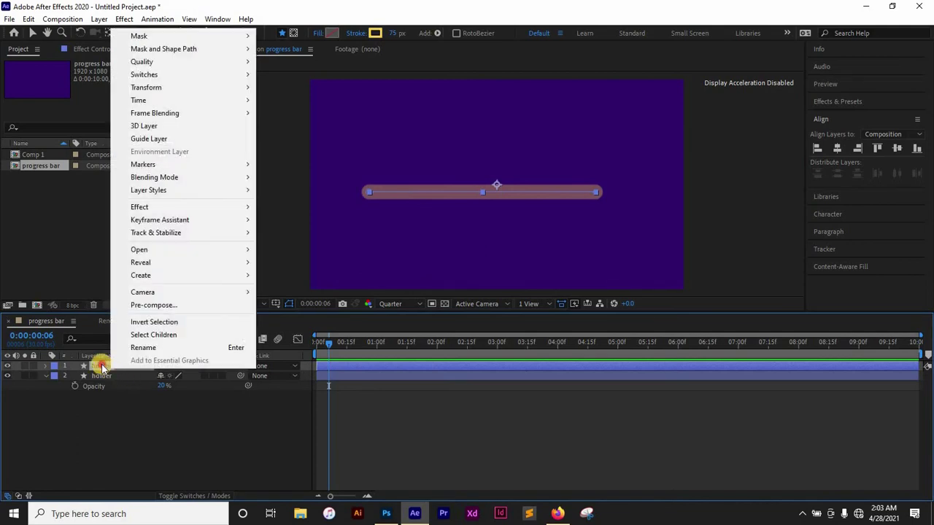
click(103, 367)
right_click(99, 366)
click(143, 347)
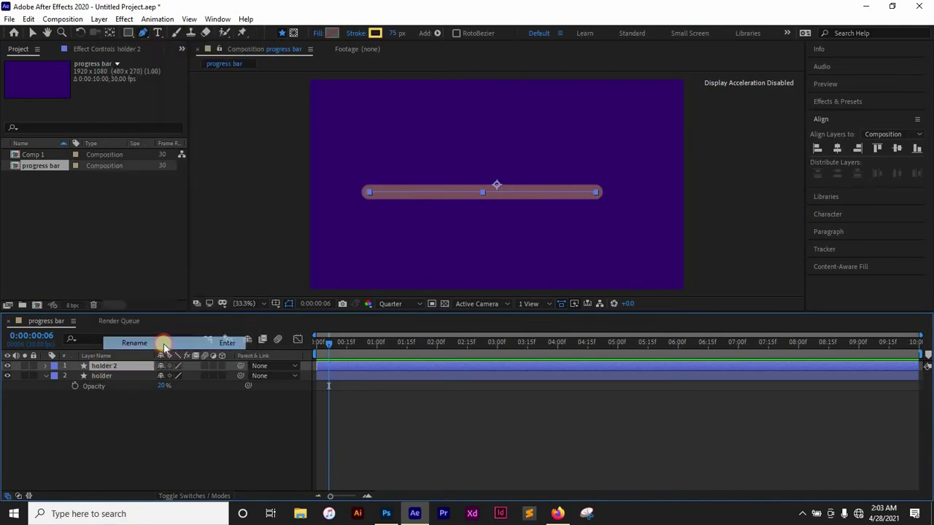
text(progress bar)
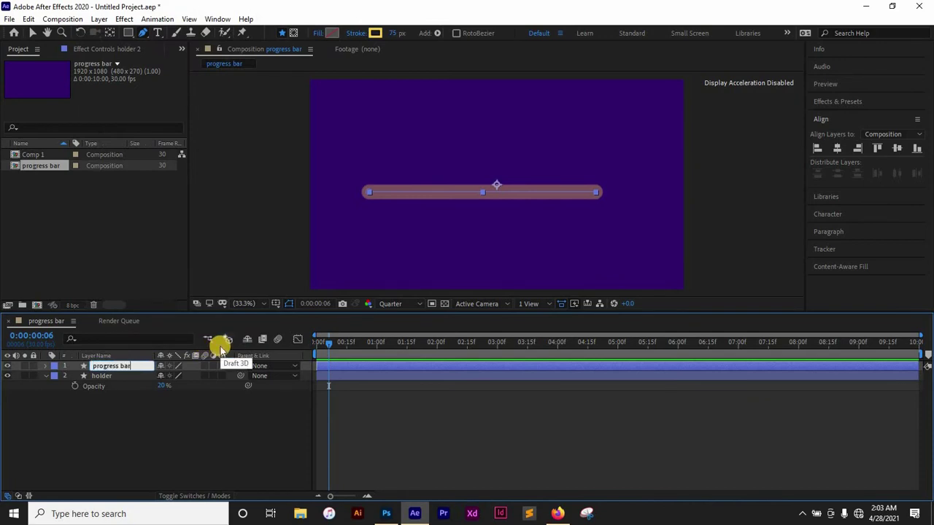
key(Return)
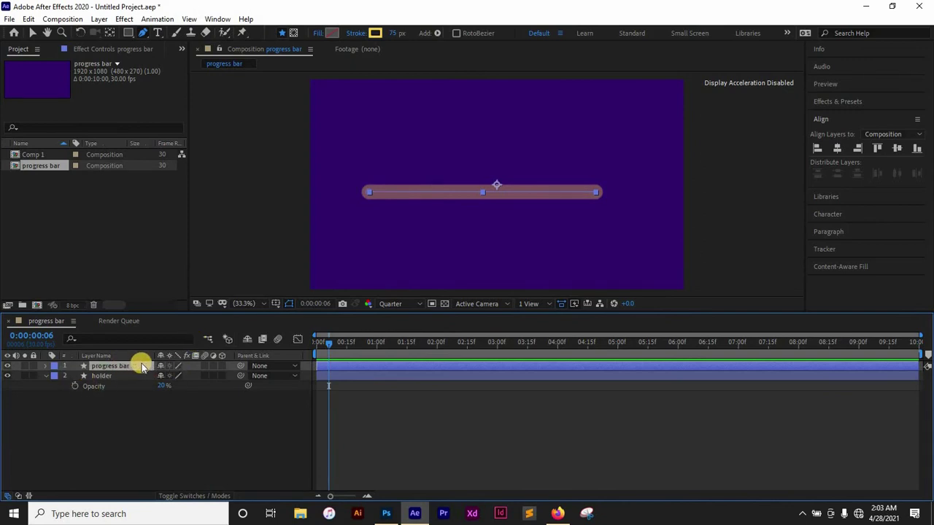
Raise the progress bar layer's Opacity to 100% and expand its properties.
key(t)
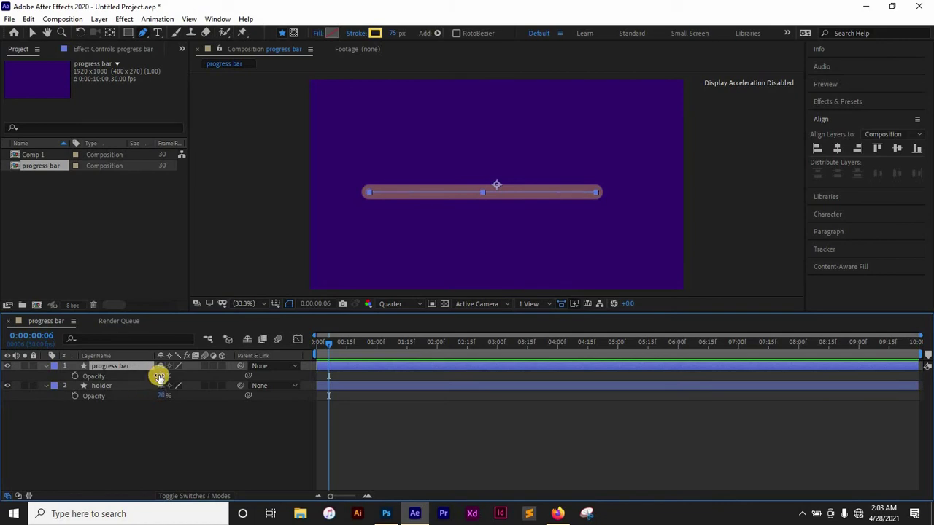
drag(167, 375, 355, 377)
click(98, 408)
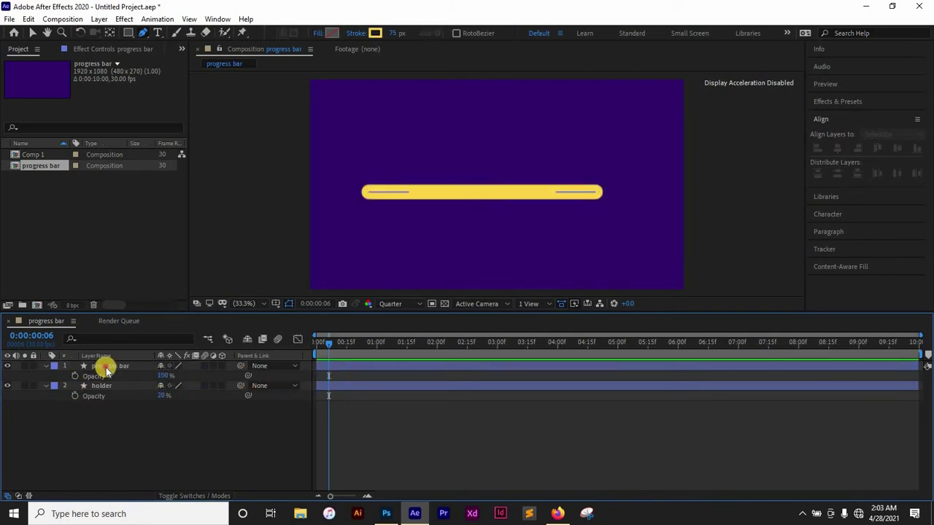
click(38, 373)
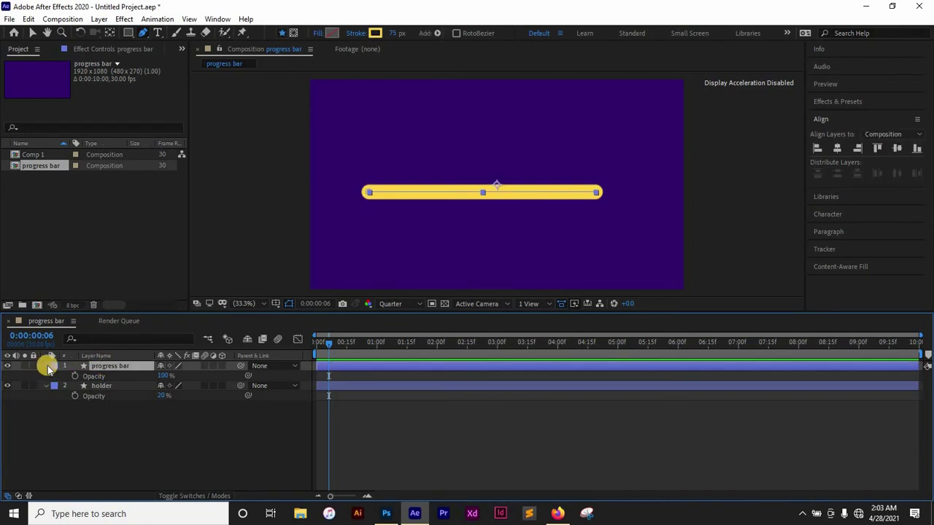
click(48, 367)
click(48, 367)
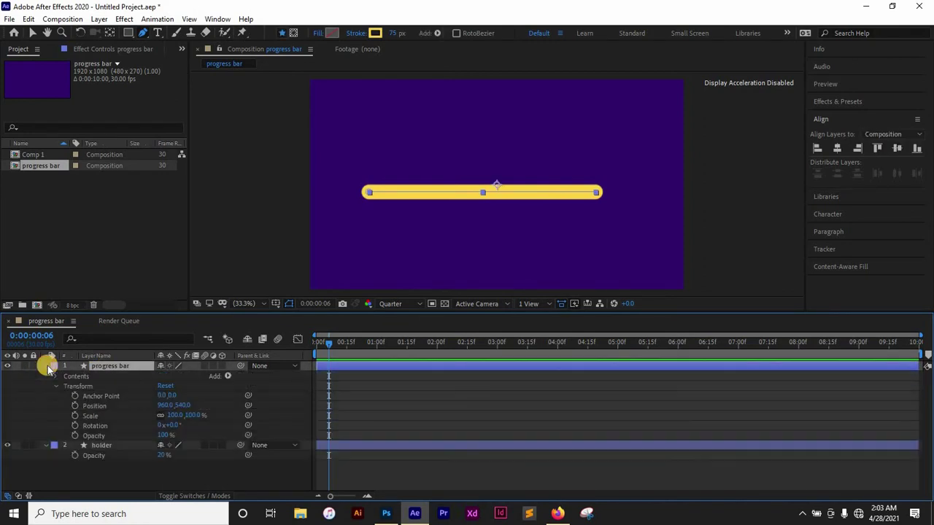
Add Trim Paths to the progress bar's Contents and return the playhead to 0:00:00:00.
click(228, 376)
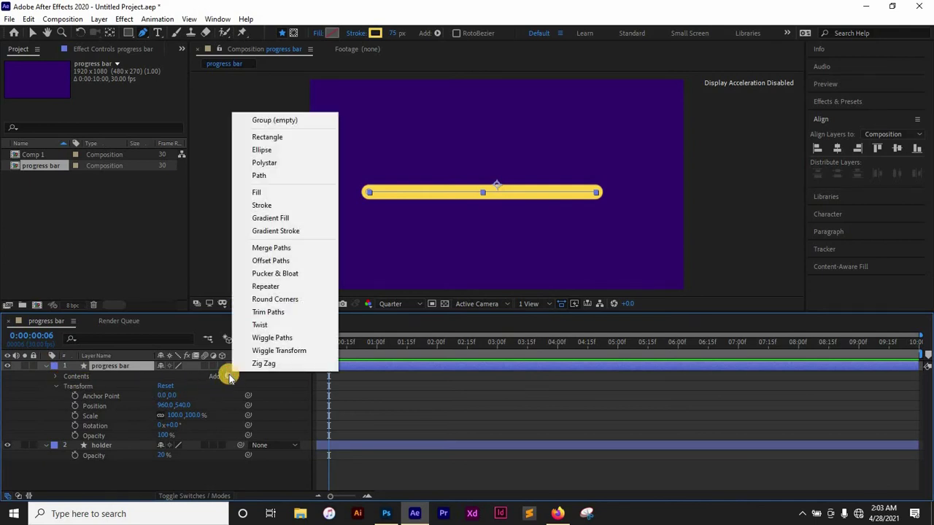
click(277, 315)
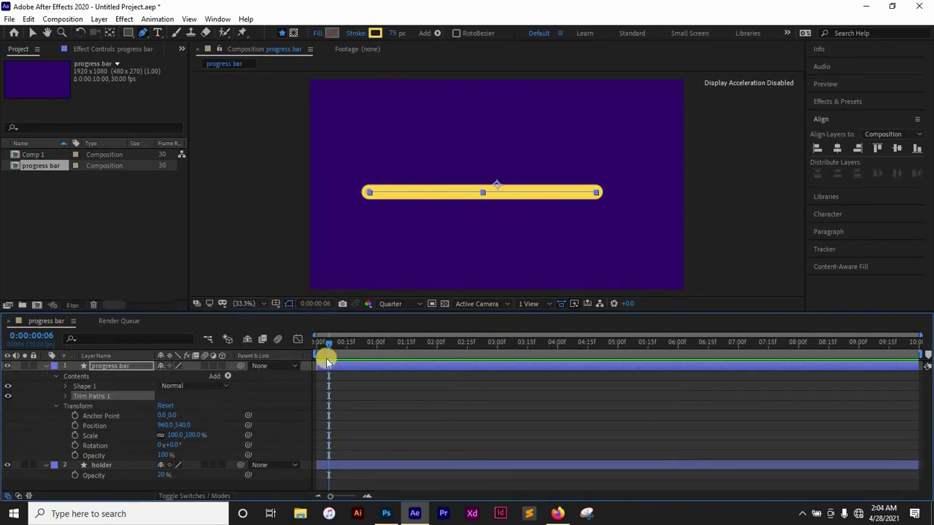
drag(329, 343, 304, 340)
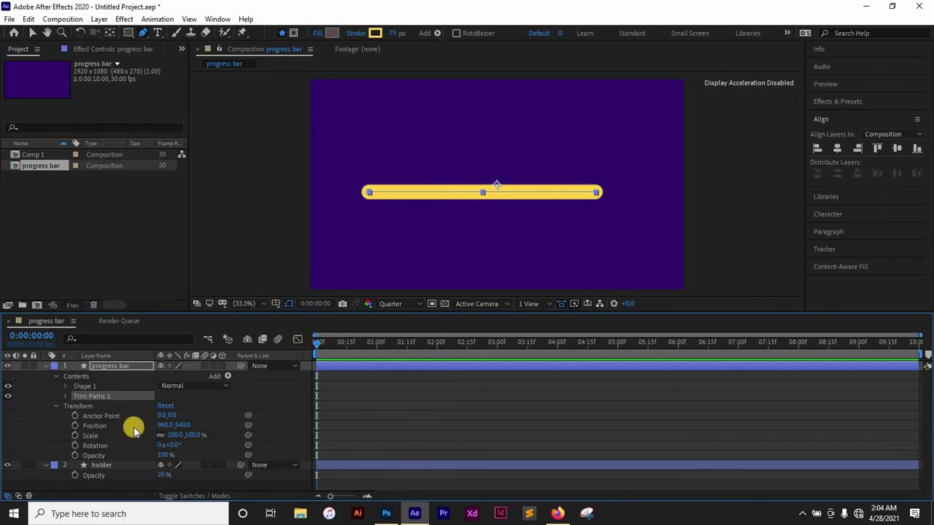
mouse_move(319, 343)
mouse_down()
mouse_move(344, 342)
mouse_move(306, 342)
mouse_move(315, 345)
mouse_up()
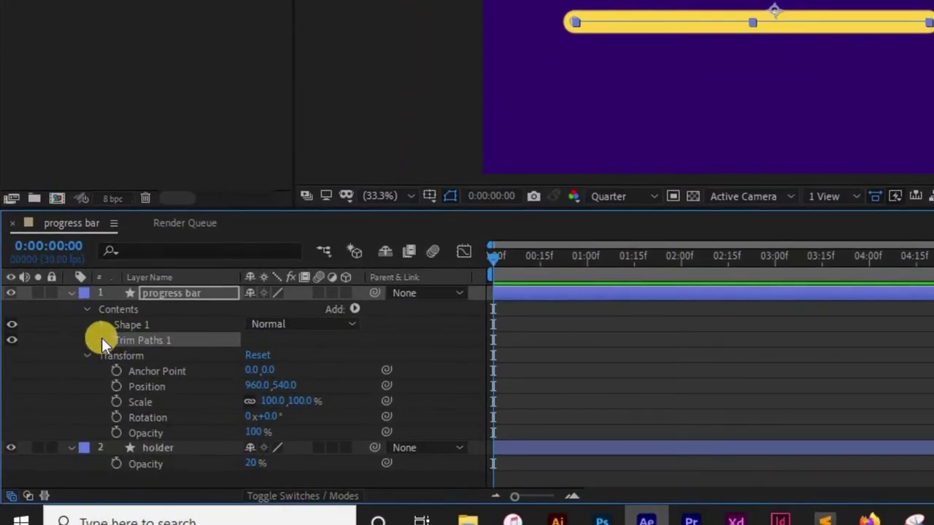
Turn on the Trim Paths End stopwatch and key End at 0% on the first frame.
click(102, 338)
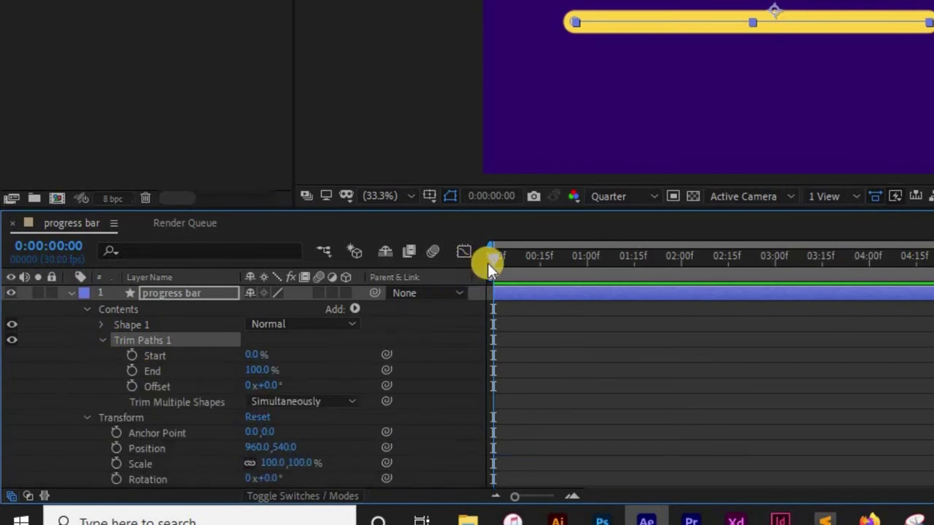
click(132, 370)
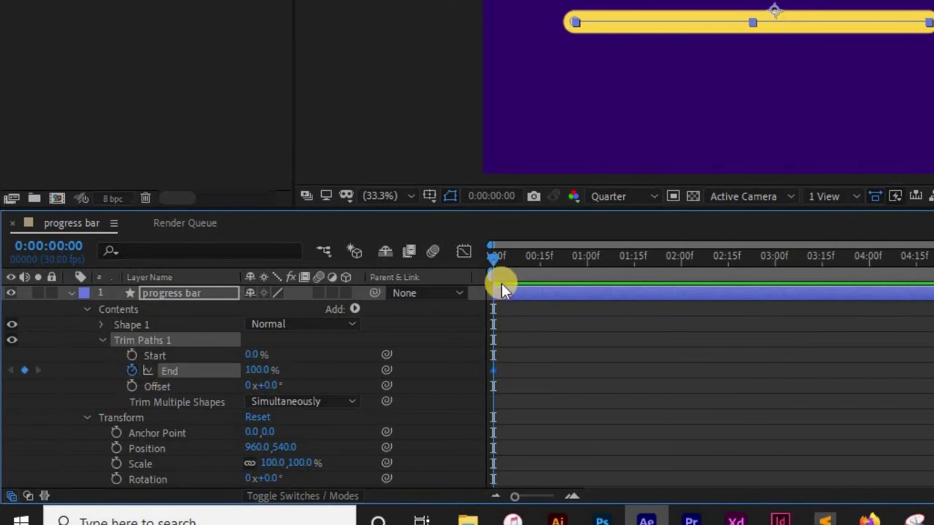
click(488, 257)
click(255, 370)
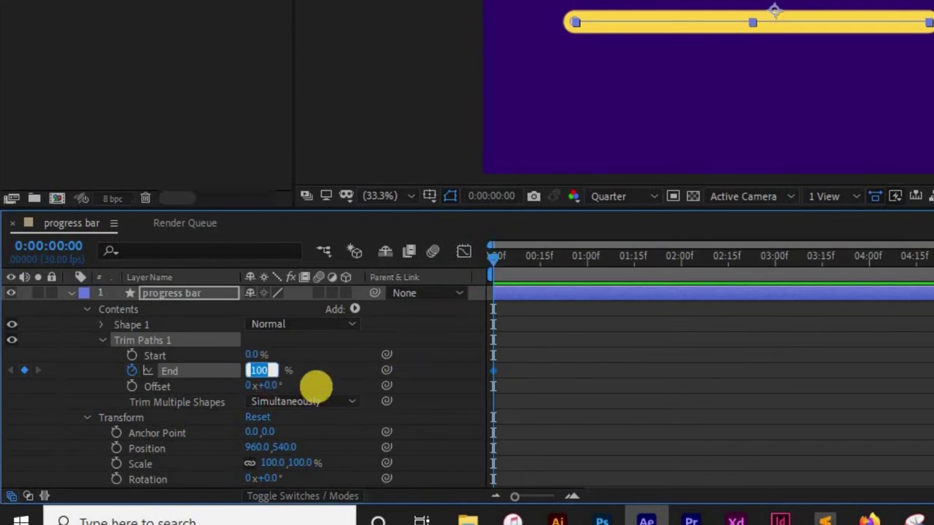
text(0)
key(Return)
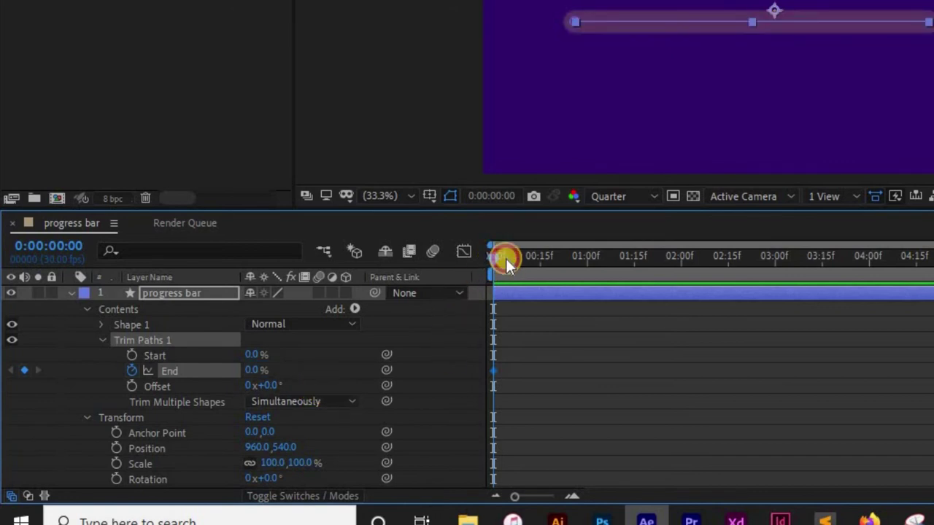
Key Trim Paths End at 100% at three seconds and select both End keyframes.
drag(506, 259, 774, 252)
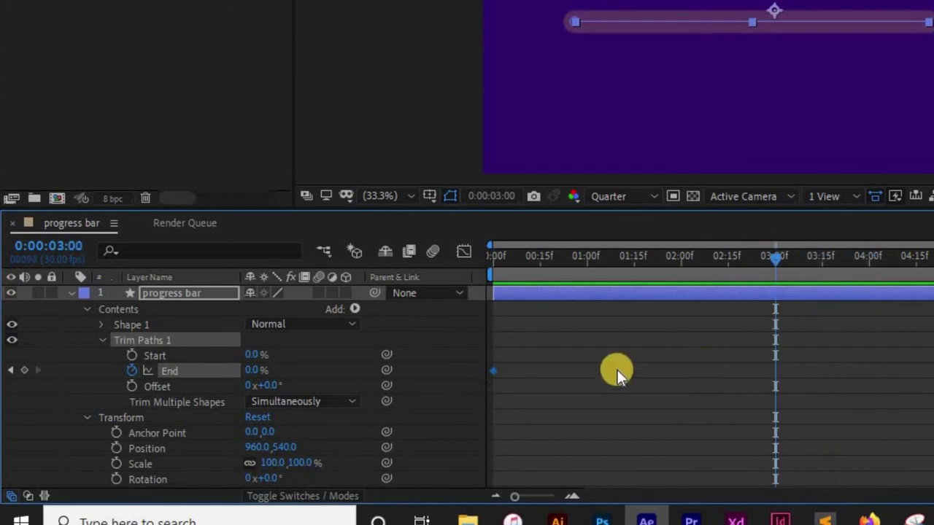
click(255, 370)
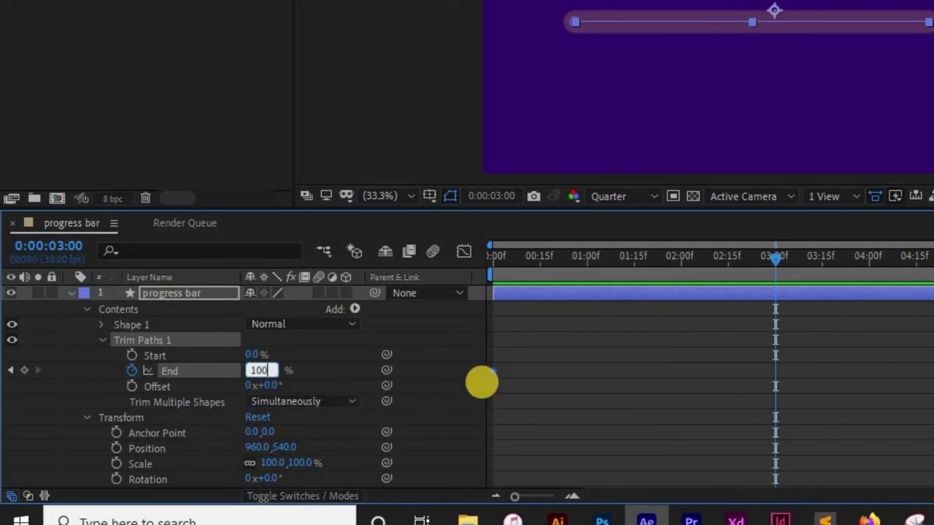
text(100)
key(Return)
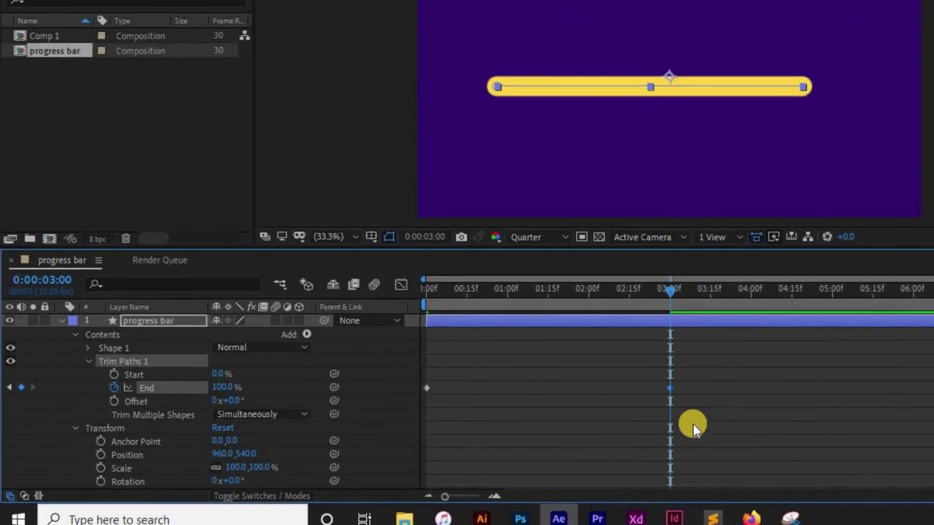
drag(666, 386, 393, 404)
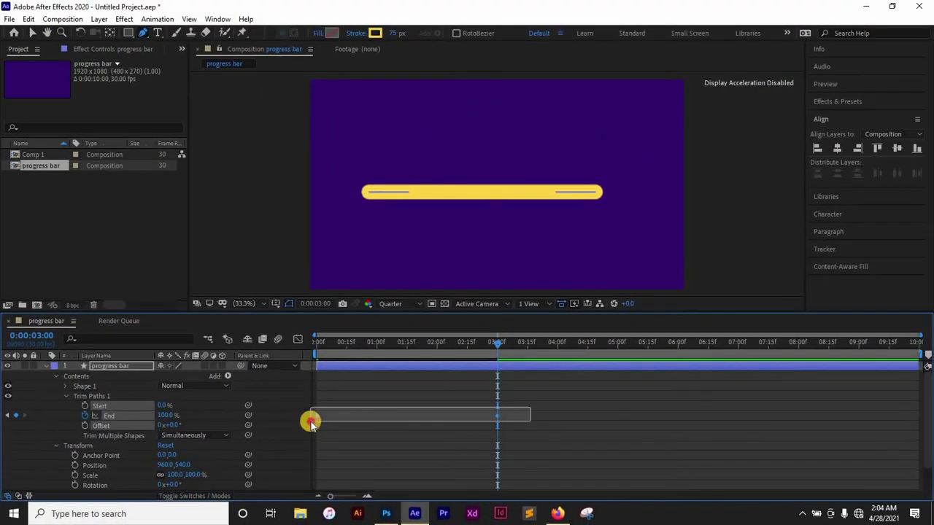
drag(311, 423, 313, 424)
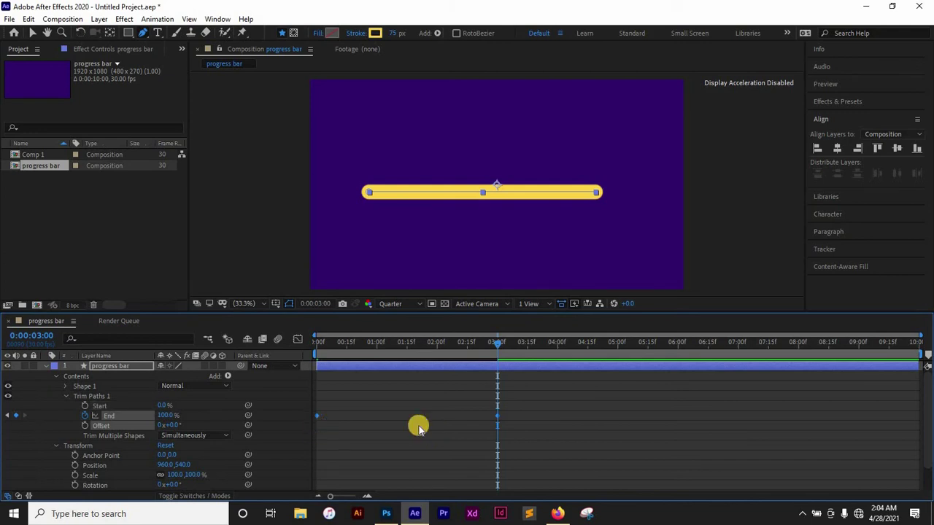
Apply Keyframe Assistant > Easy Ease to both End keyframes and show the speed graph.
right_click(498, 417)
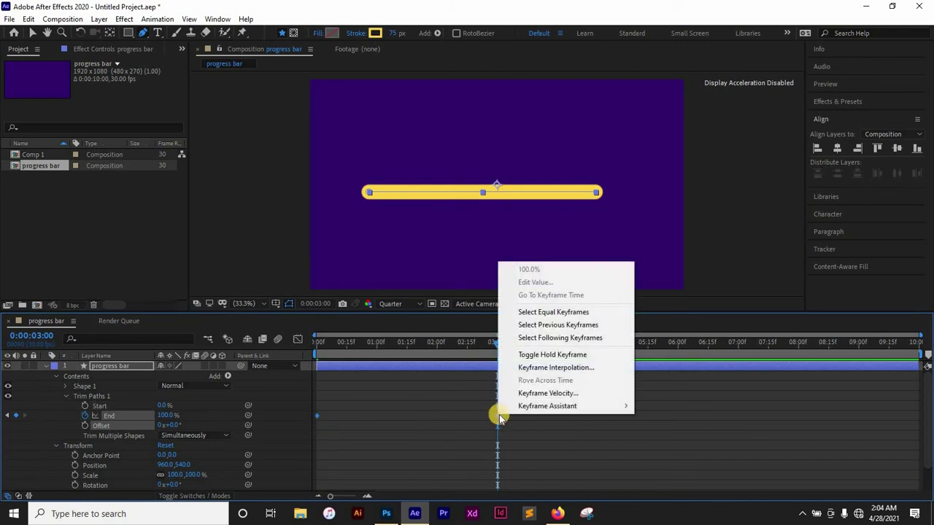
mouse_move(544, 406)
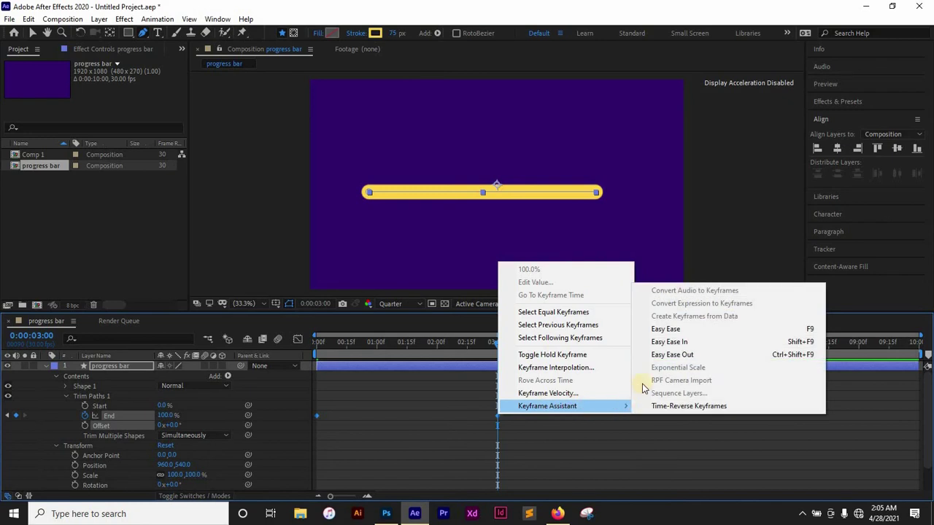
click(667, 330)
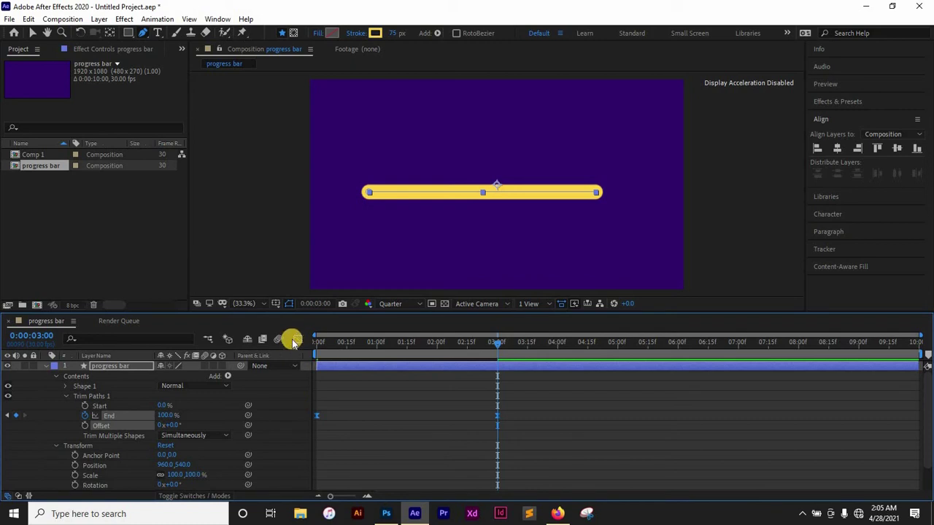
click(298, 339)
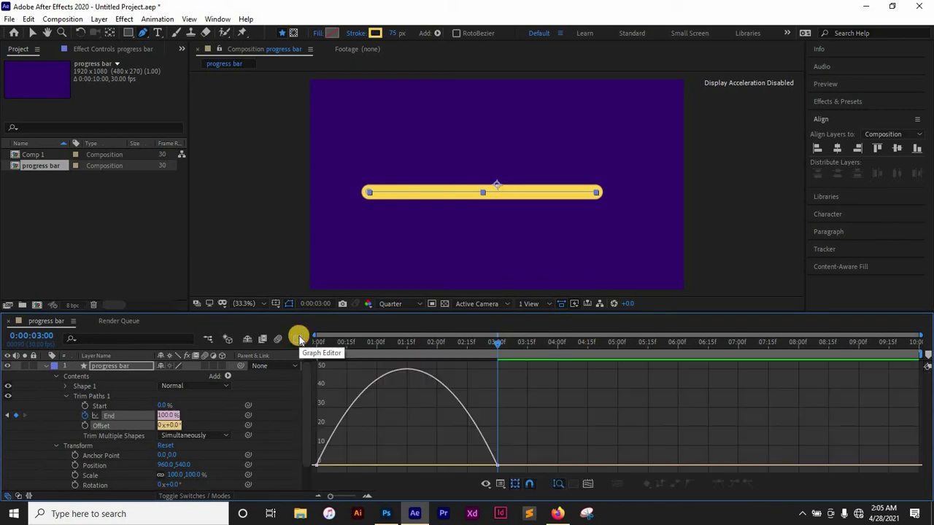
Select both End keyframes in the speed graph for an early peak easing into 3 seconds, then close the Graph Editor.
drag(516, 437, 385, 465)
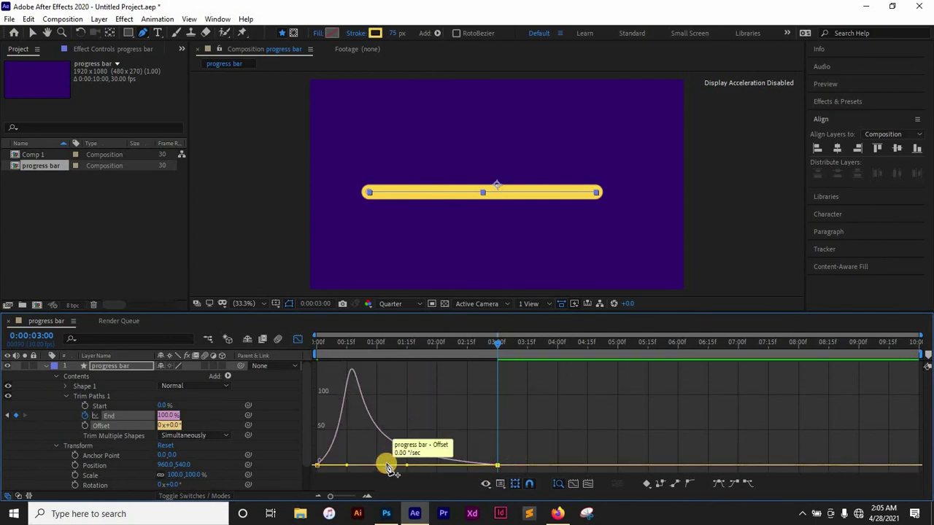
click(300, 342)
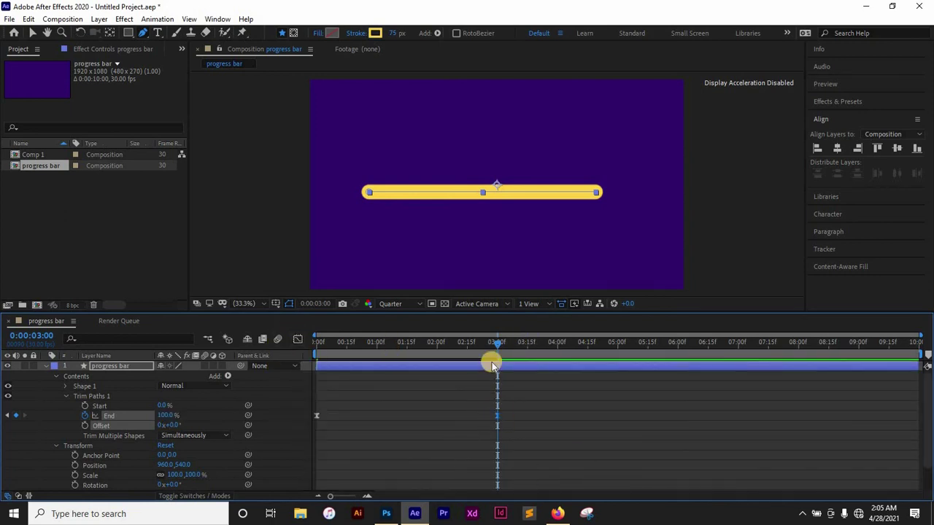
End the work area at 3:16 and preview the yellow bar filling left to right.
drag(499, 345, 300, 348)
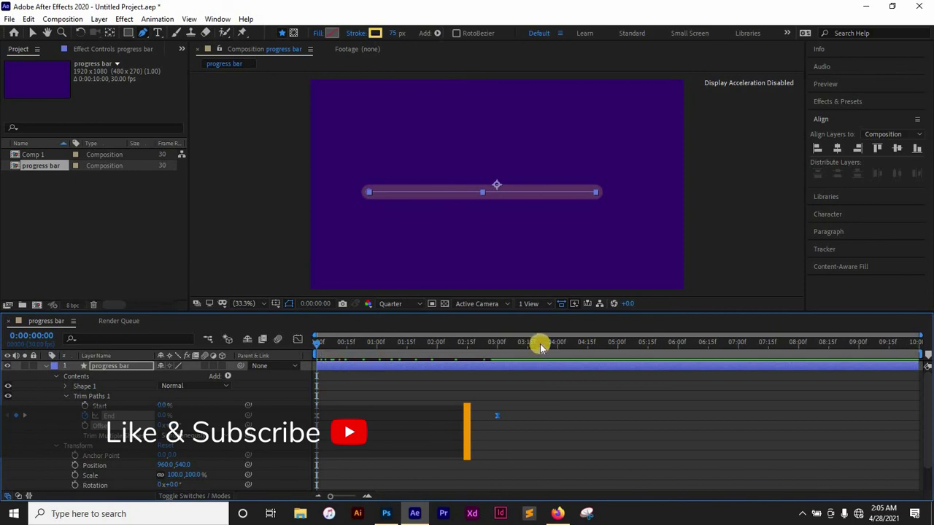
mouse_move(319, 343)
mouse_down()
mouse_move(532, 343)
mouse_move(345, 360)
mouse_move(310, 354)
mouse_up()
key(n)
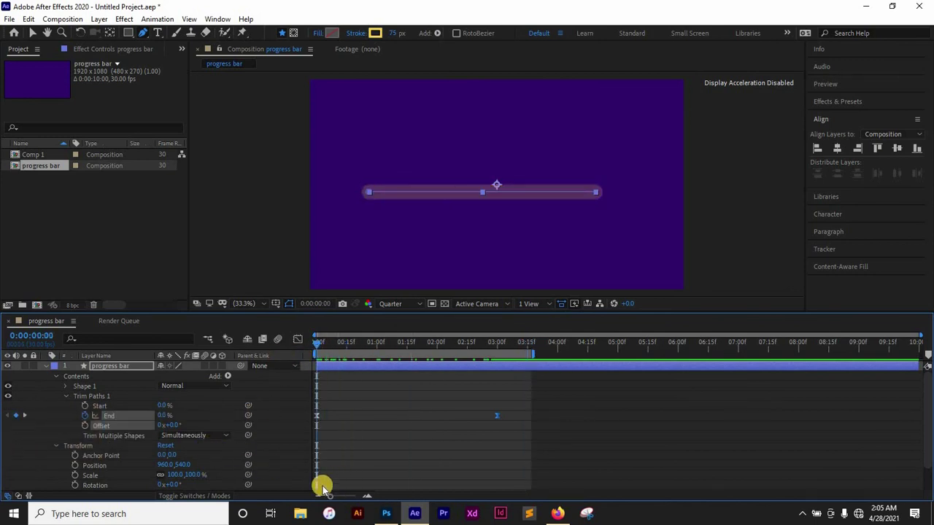
key(space)
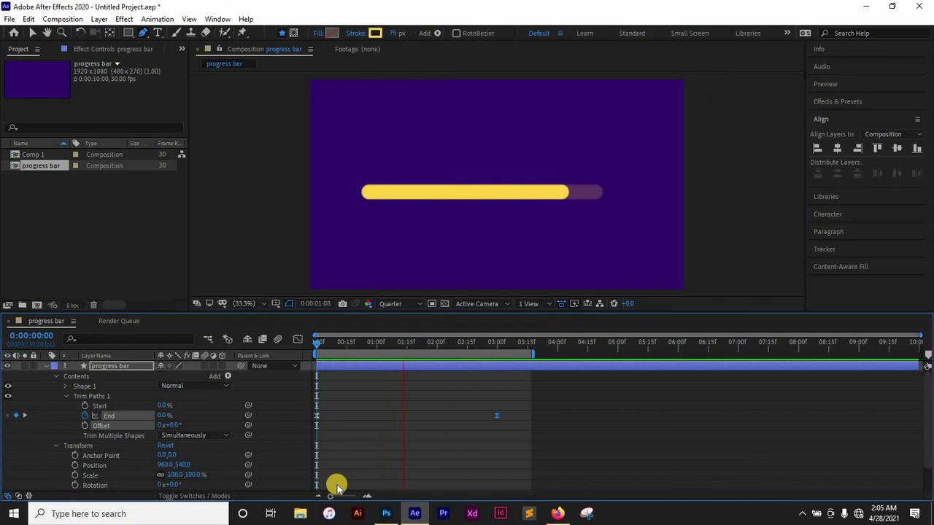